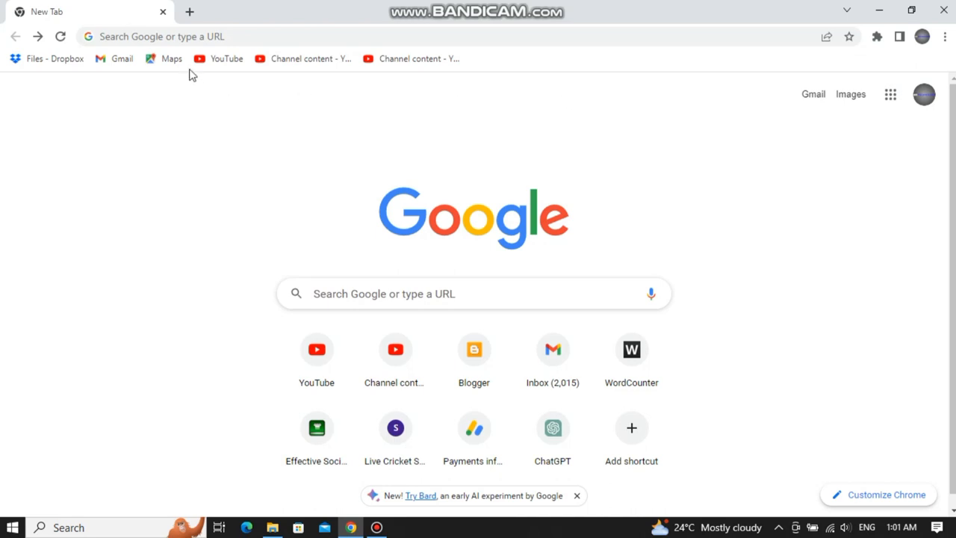
Step: Search Google for 'google bard' from the address bar using the suggested query
left_click(180, 37)
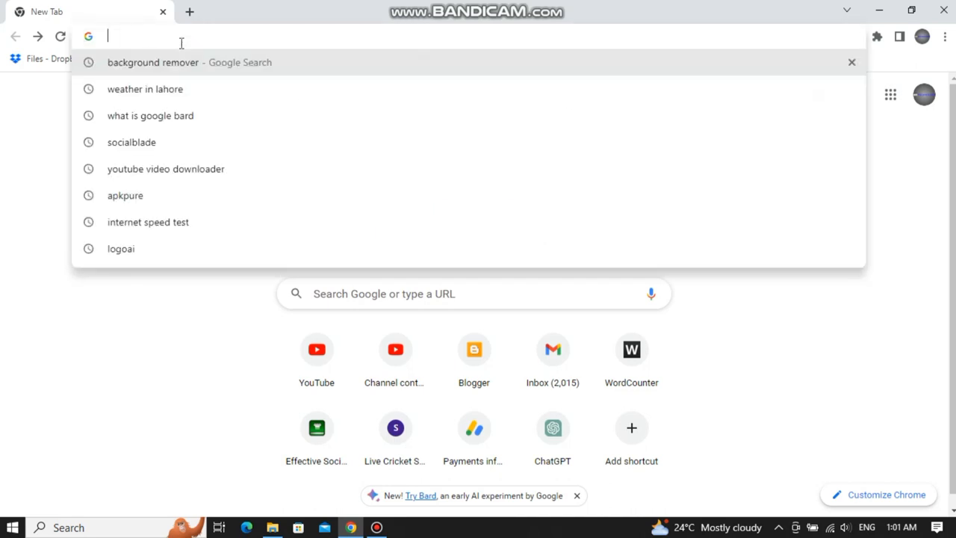
type("goo")
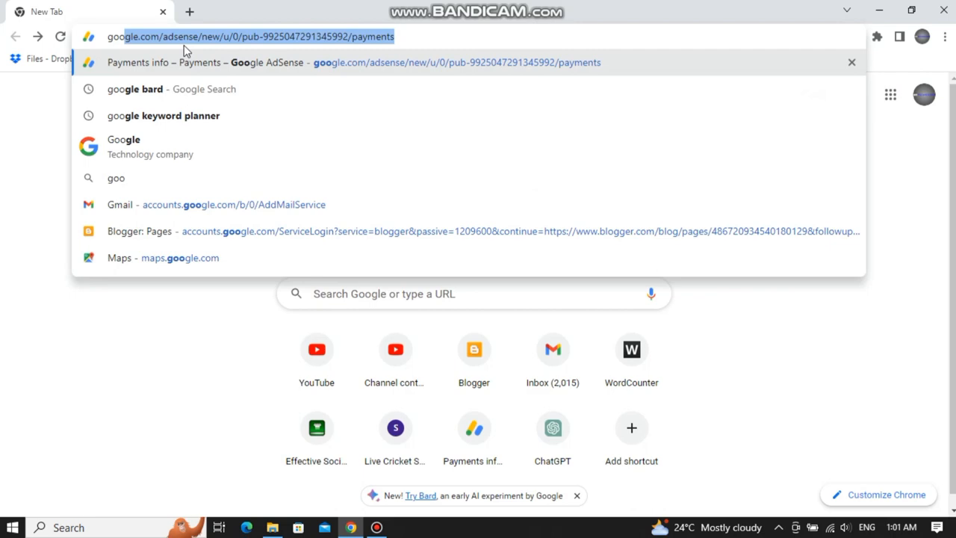
key("Down")
key("Return")
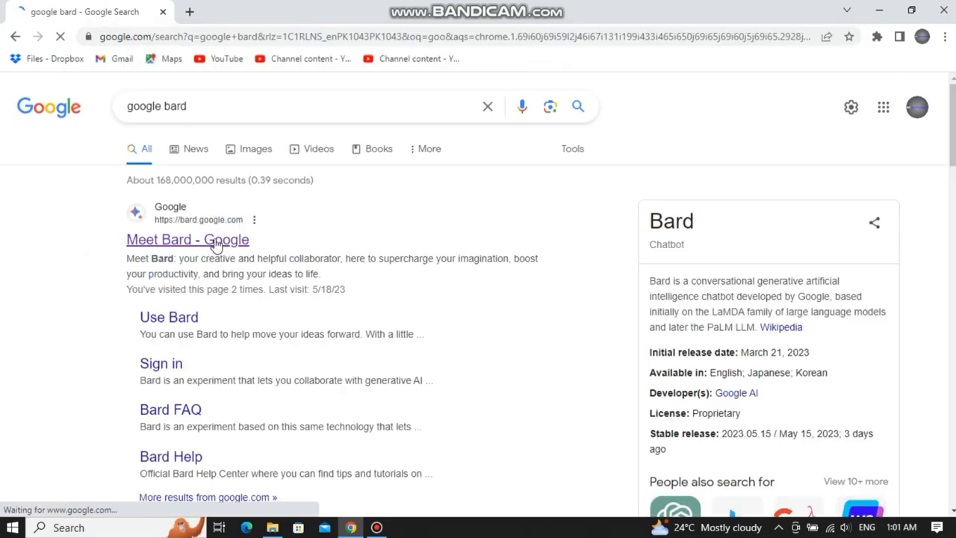
Step: Go to the Bard site from the results and send 'is bard better than chatgpt'
left_click(217, 240)
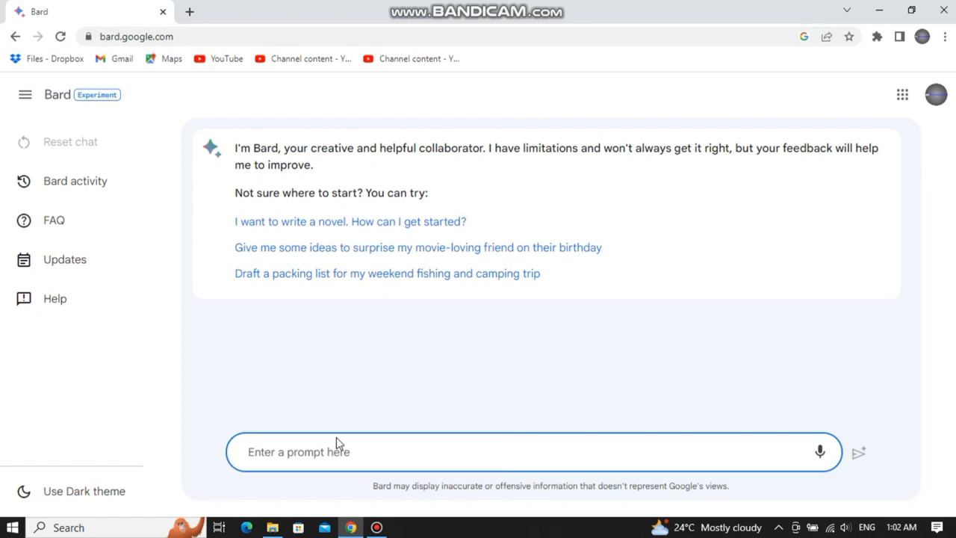
type("is bard bett")
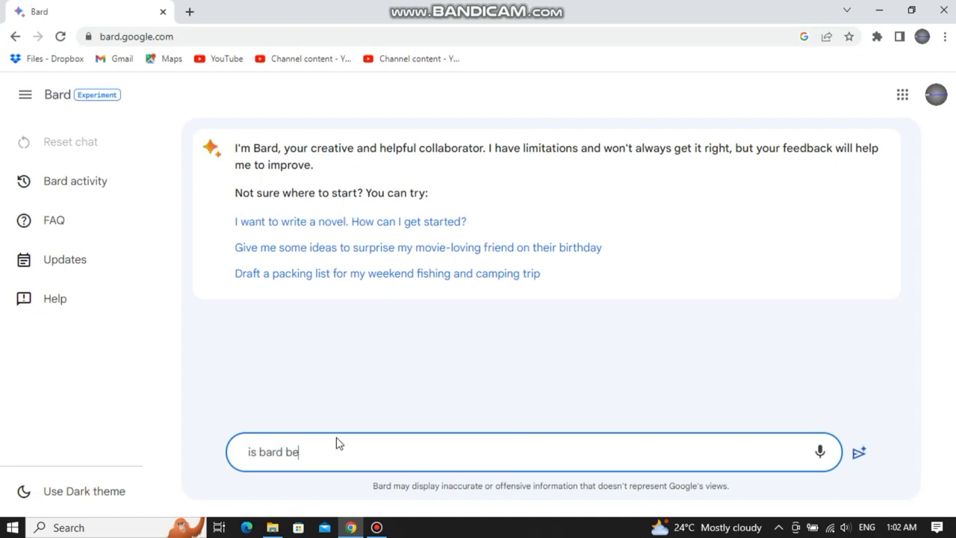
type("ert")
type("han chatgpt")
key("Return")
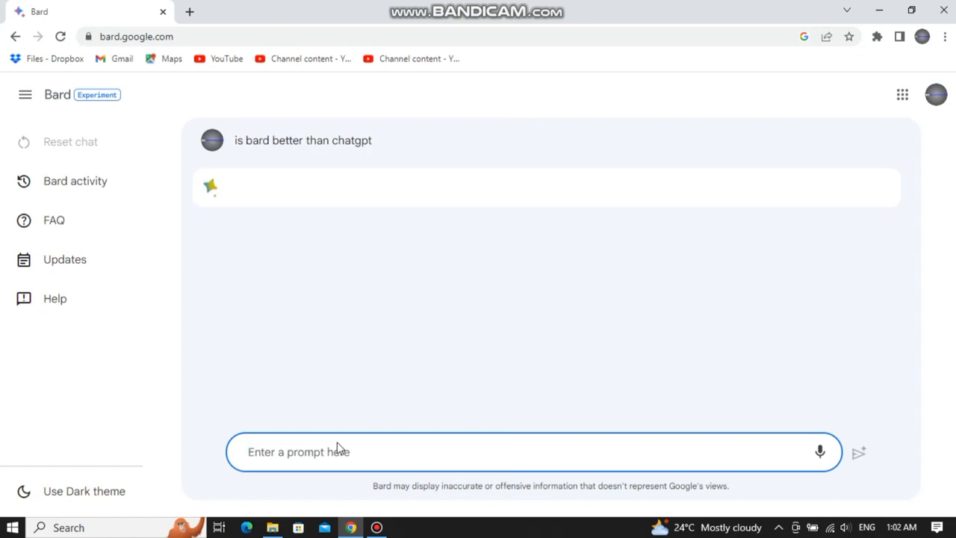